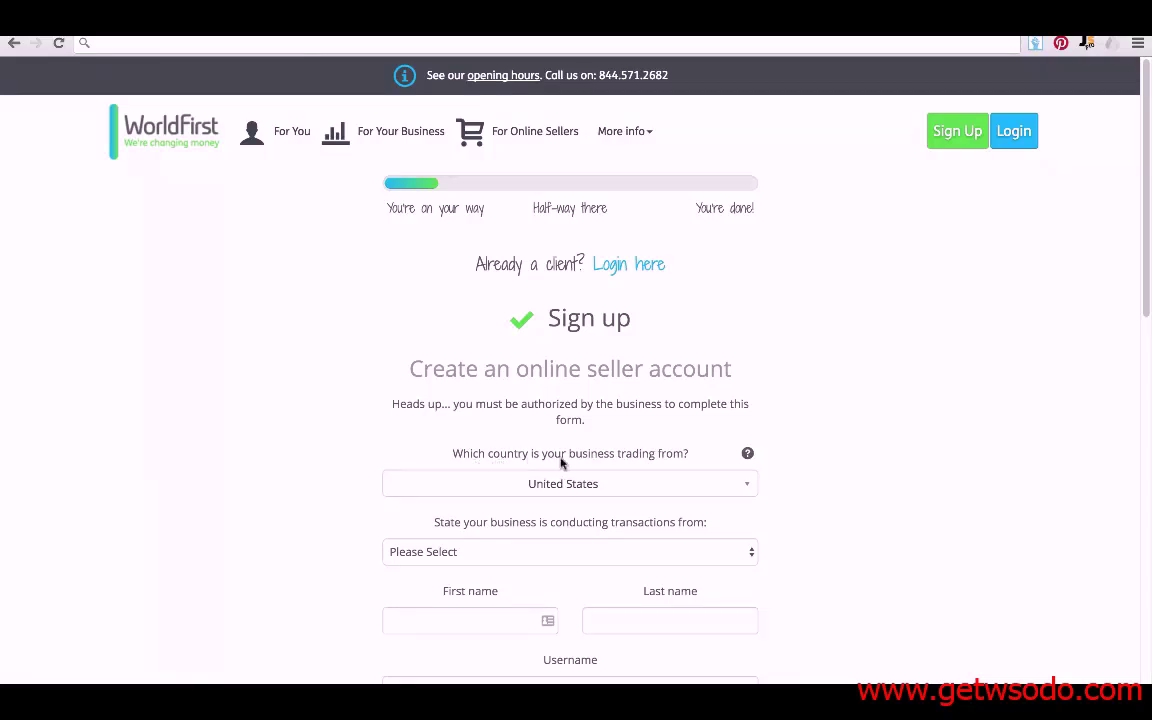
Choose United Kingdom as the trading country and continue to the UK sign-up site
left_click(575, 484)
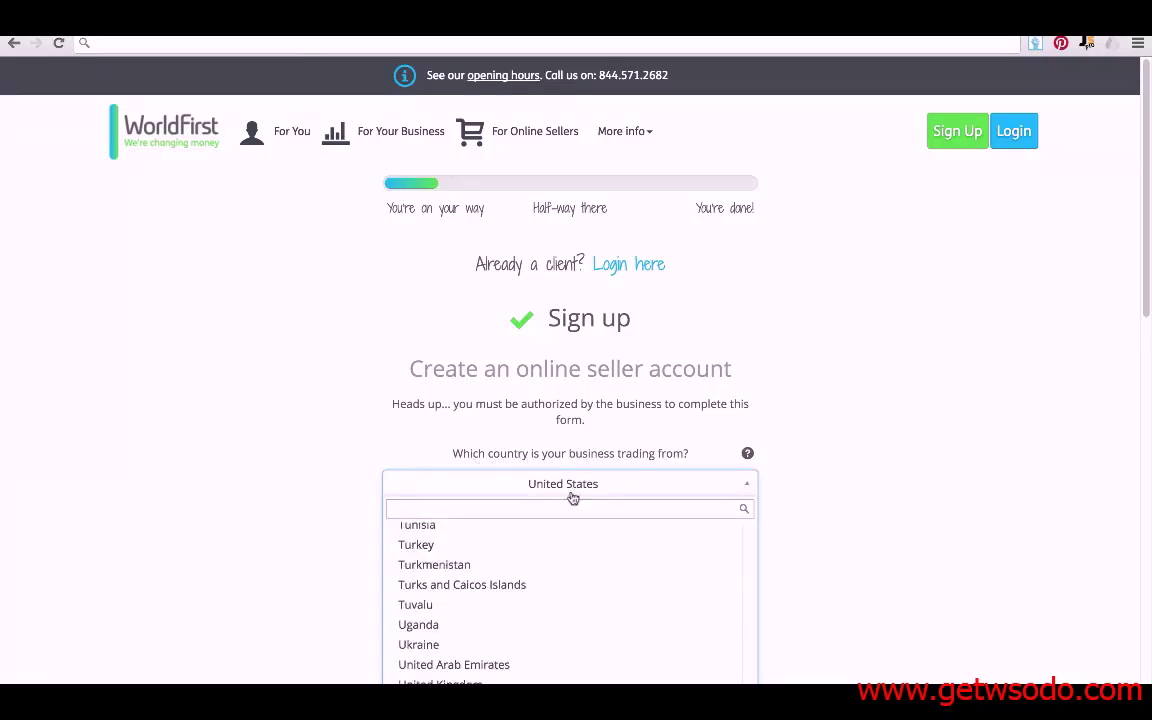
left_click(540, 682)
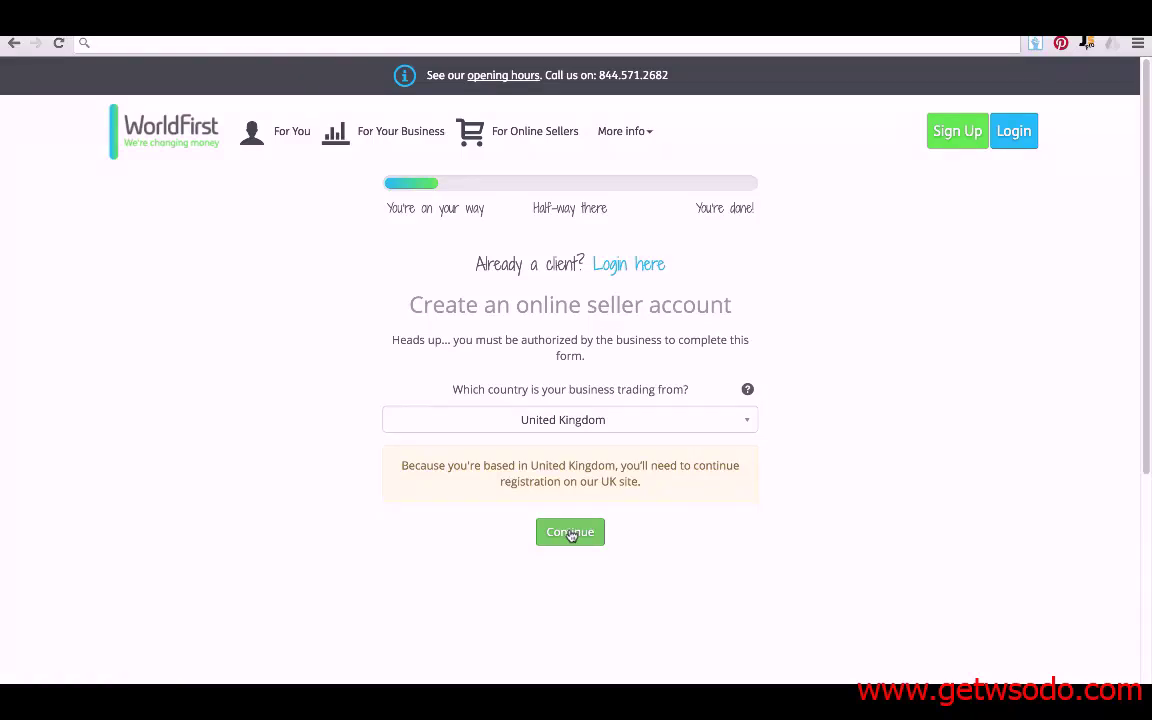
left_click(570, 533)
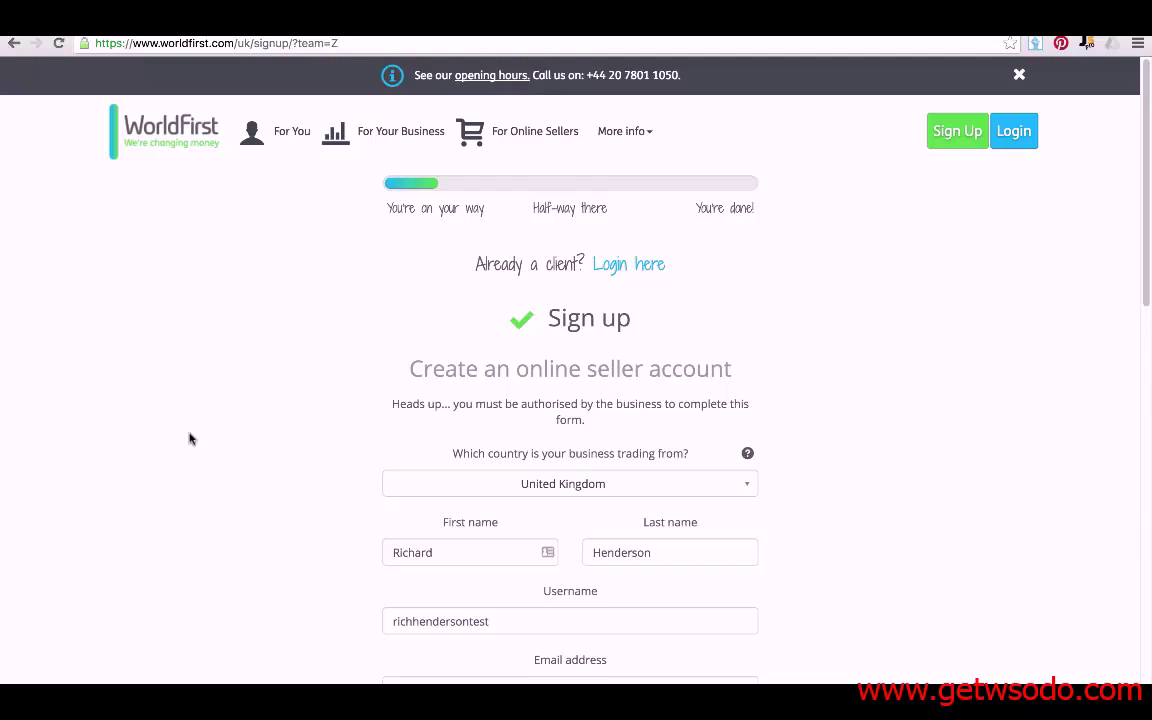
Submit the filled UK seller sign-up form with name, email, password, phone and terms accepted
scroll(193, 432, "down", 2)
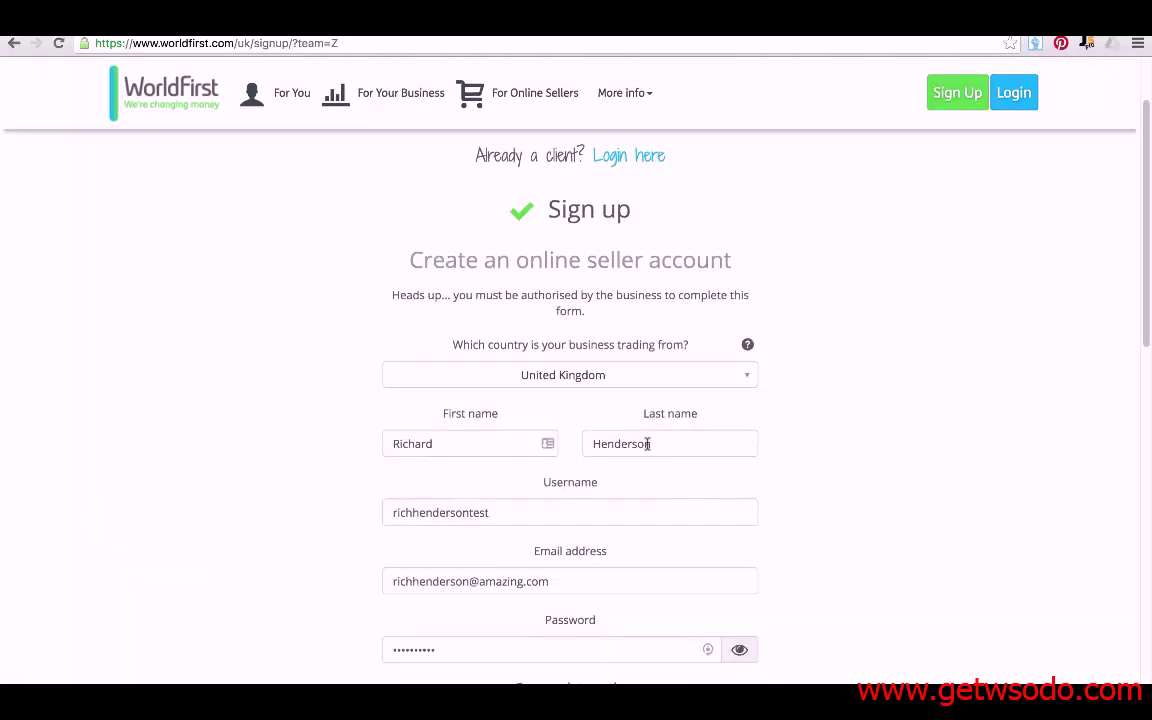
scroll(286, 528, "down", 2)
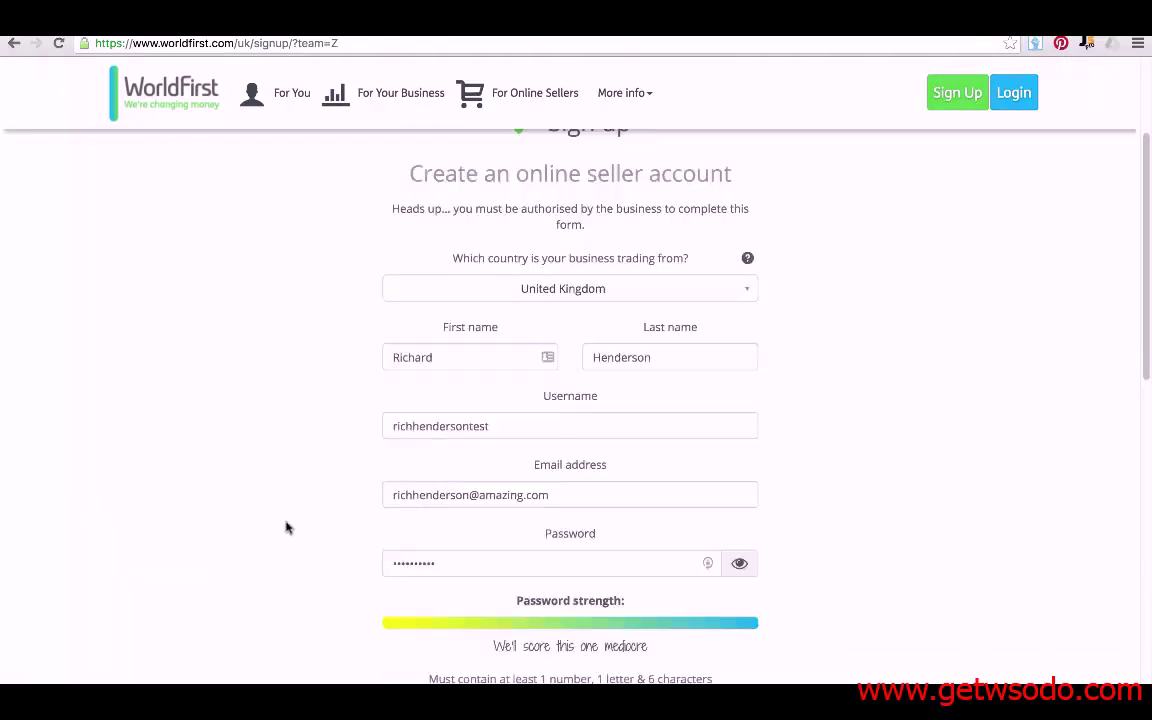
scroll(273, 490, "down", 1)
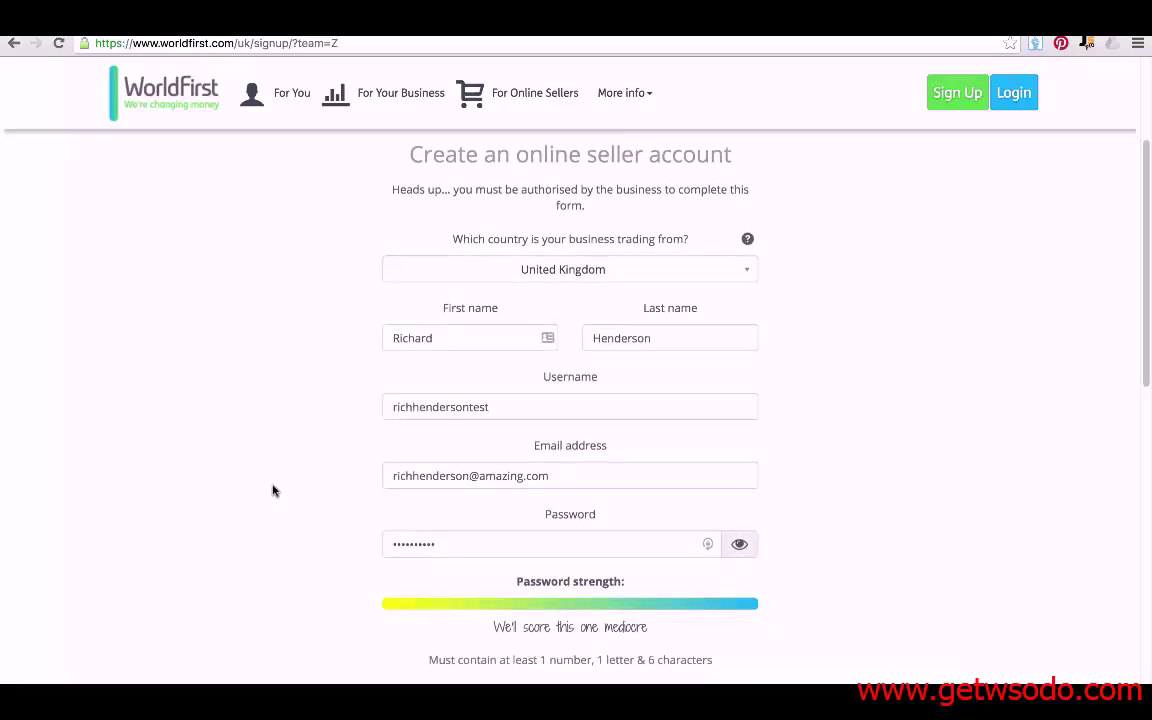
scroll(250, 515, "down", 8)
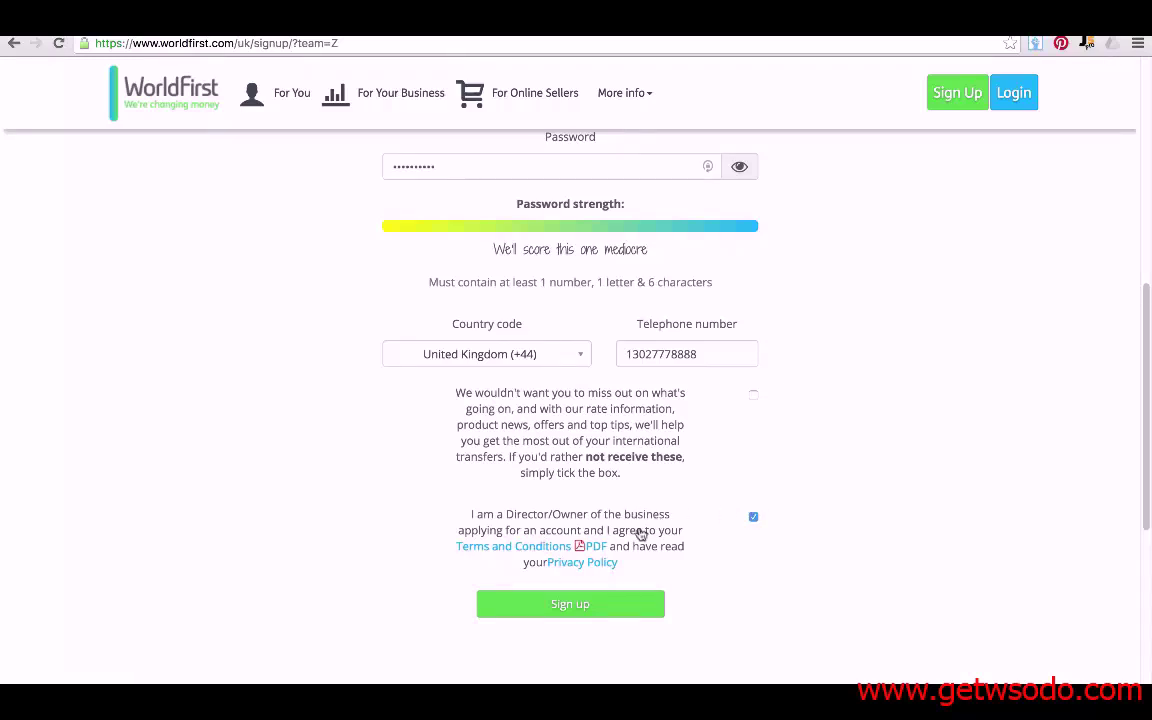
left_click(583, 609)
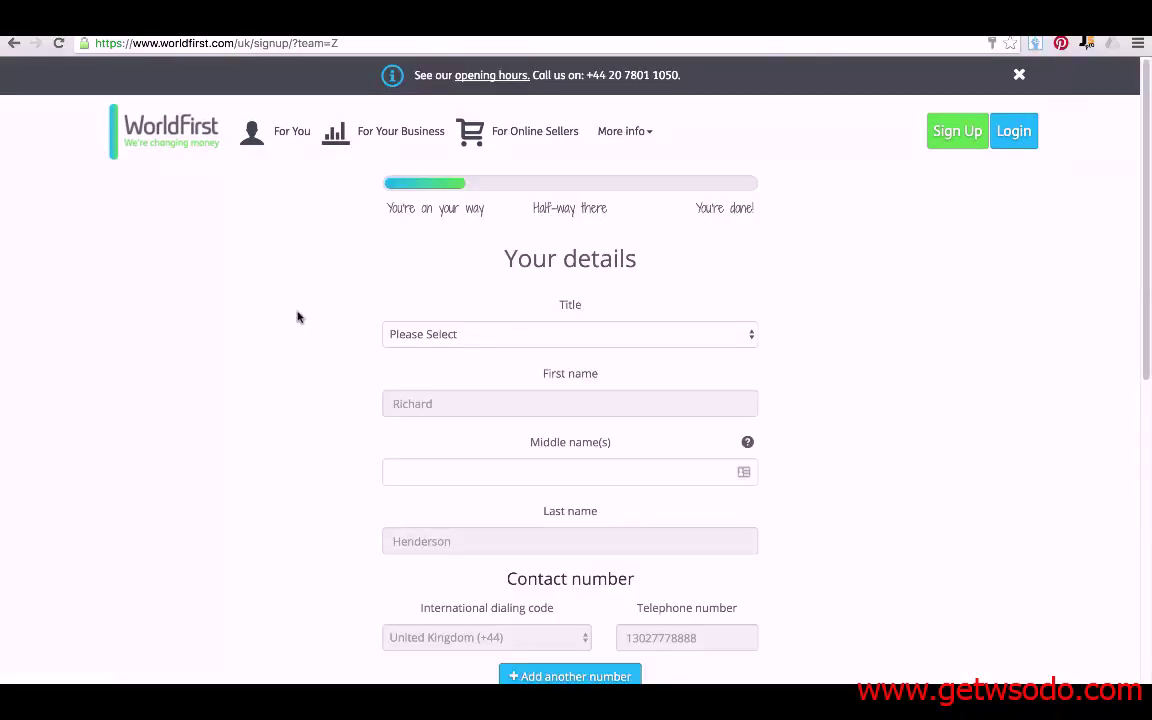
left_click(506, 338)
left_click(506, 356)
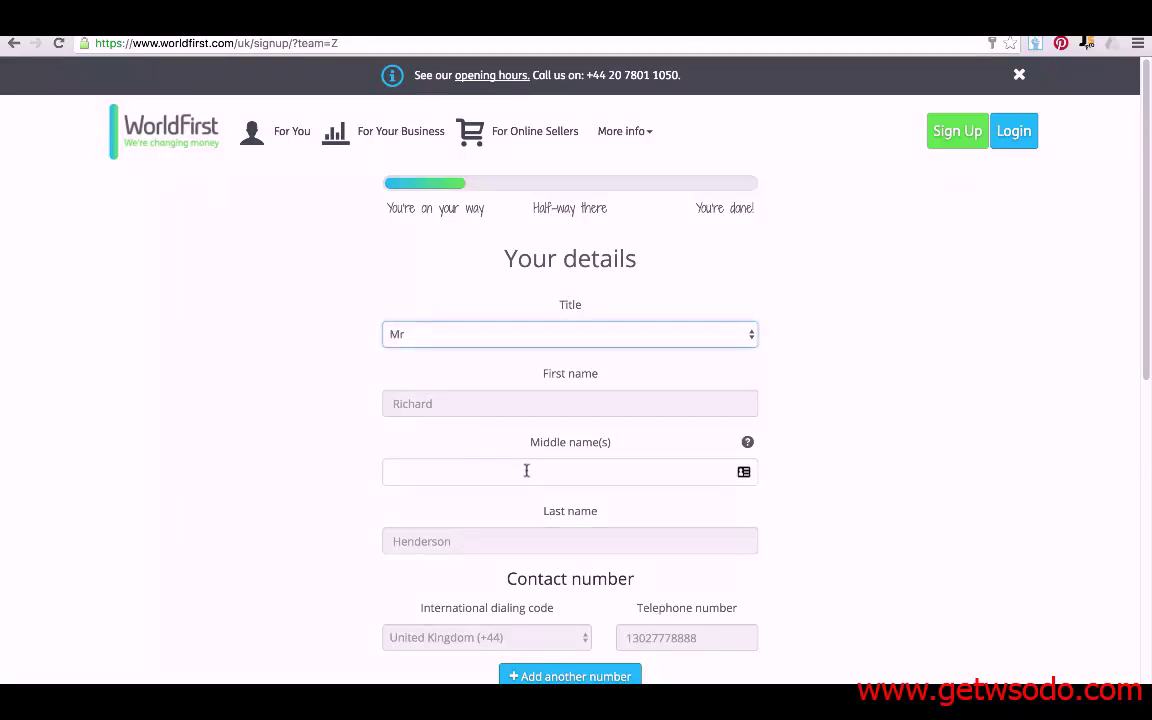
scroll(190, 455, "down", 4)
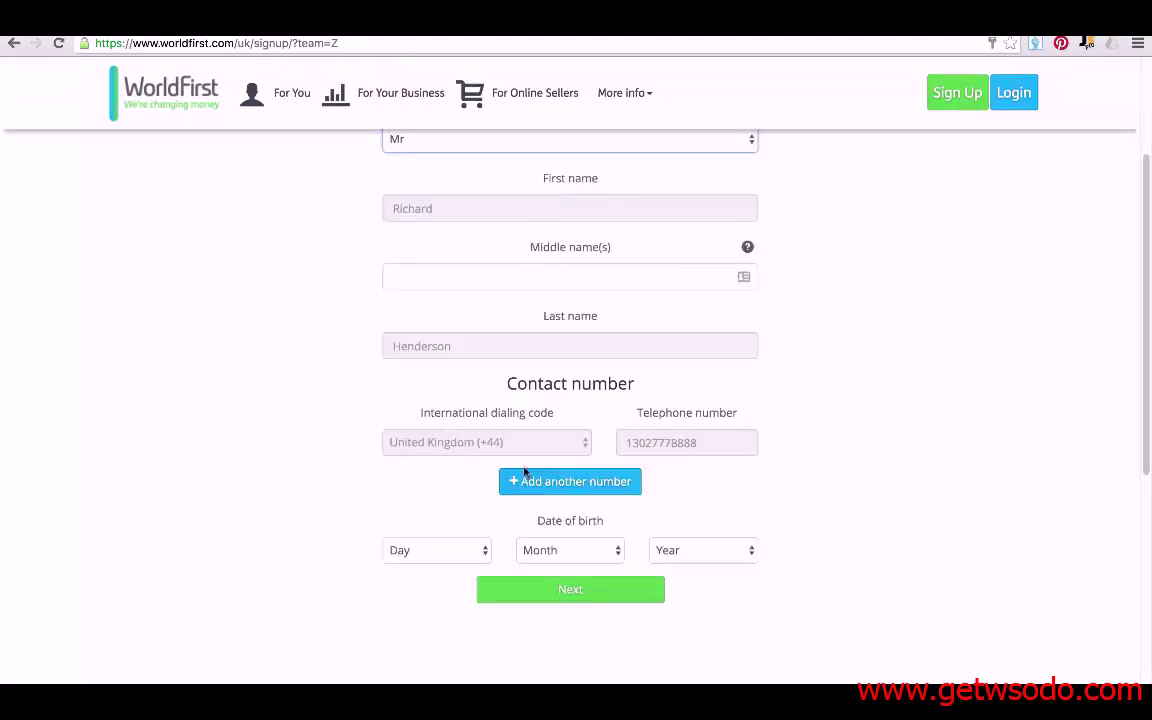
scroll(270, 483, "down", 2)
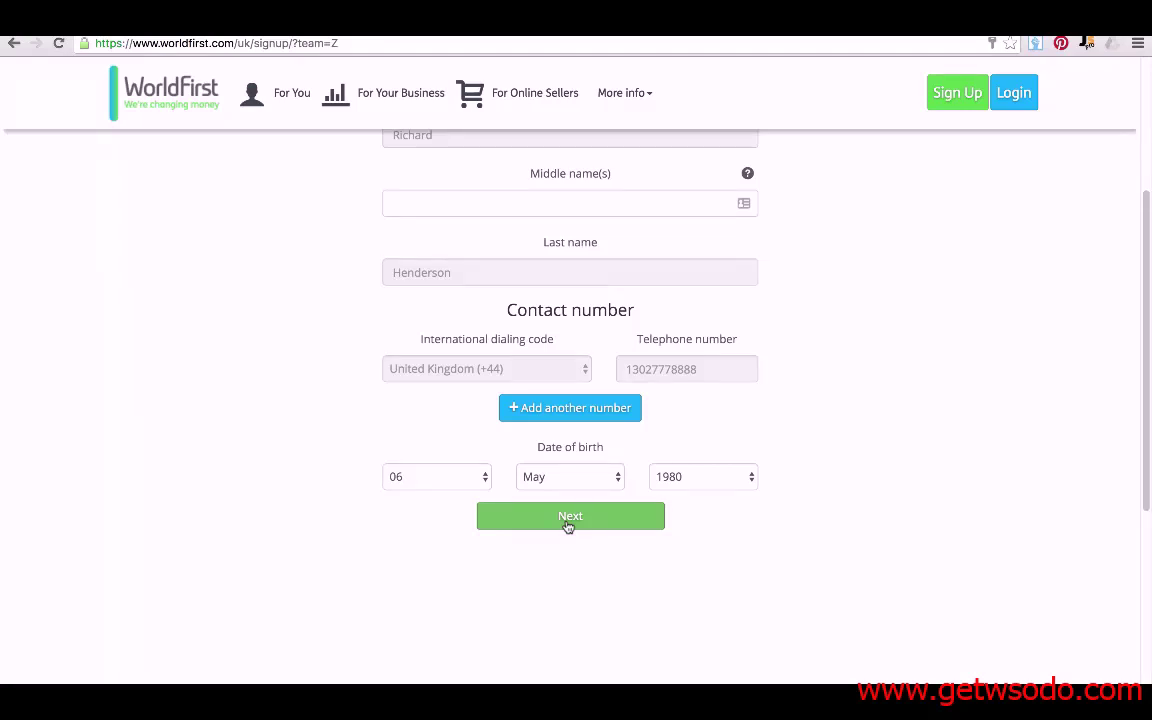
left_click(567, 516)
Enter the home postcode and address and submit the address step
left_click(437, 373)
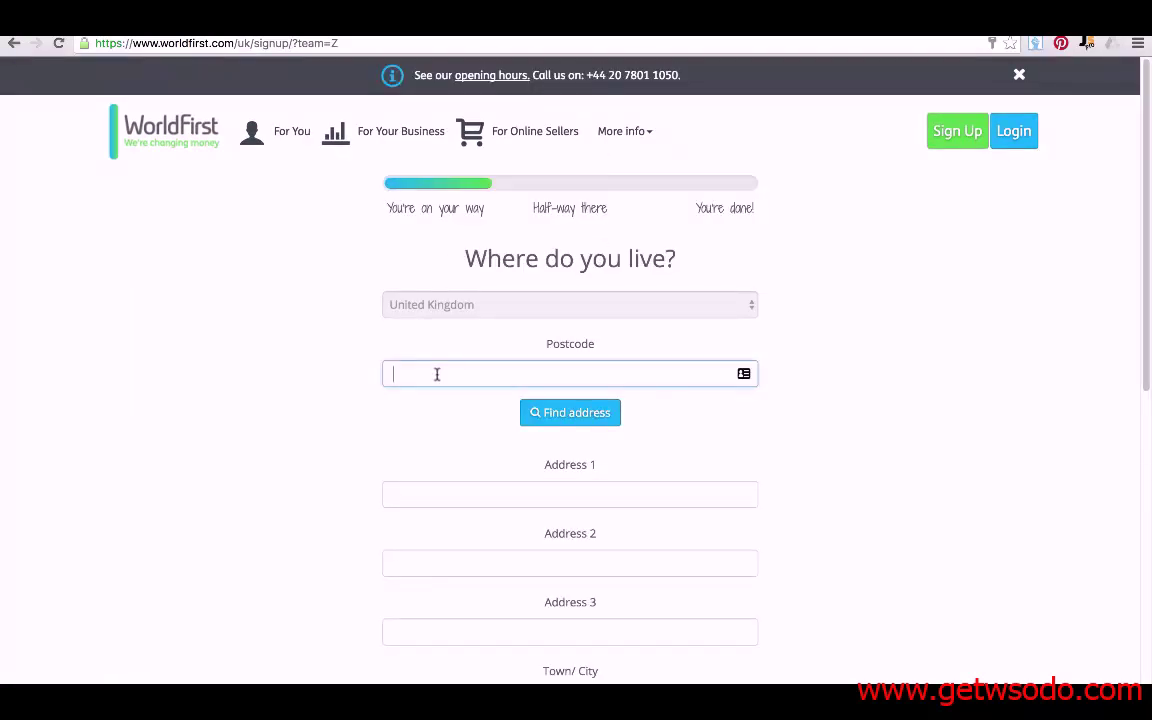
scroll(260, 337, "down", 2)
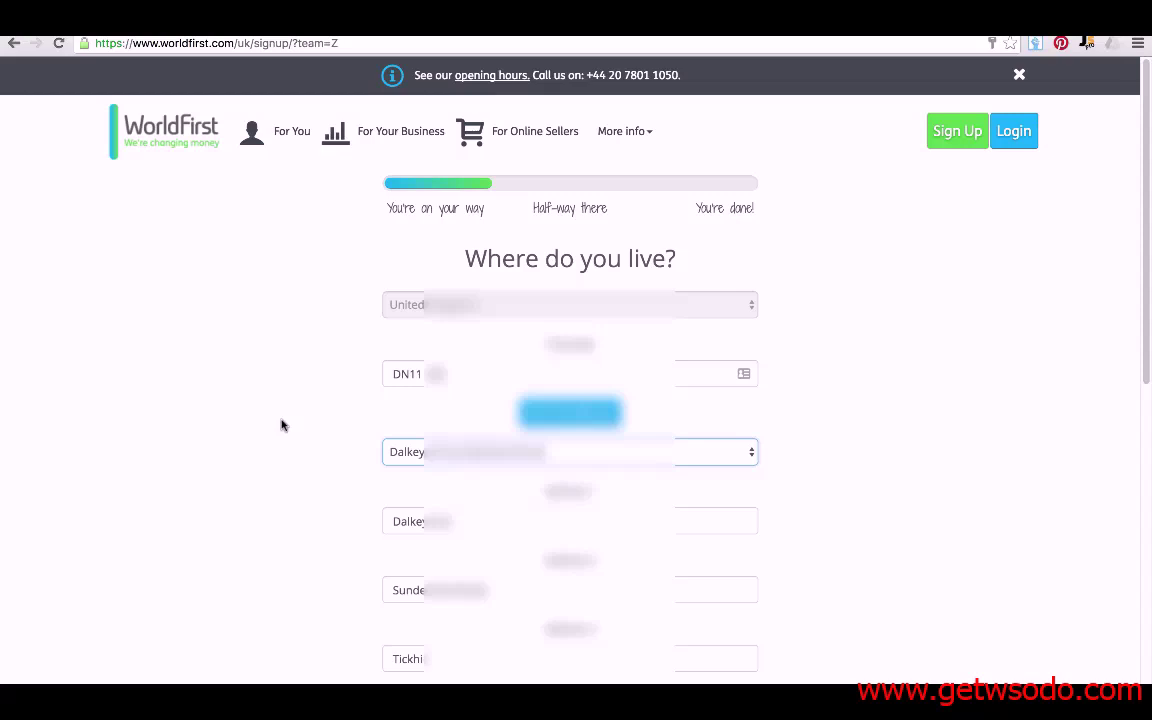
scroll(281, 425, "down", 2)
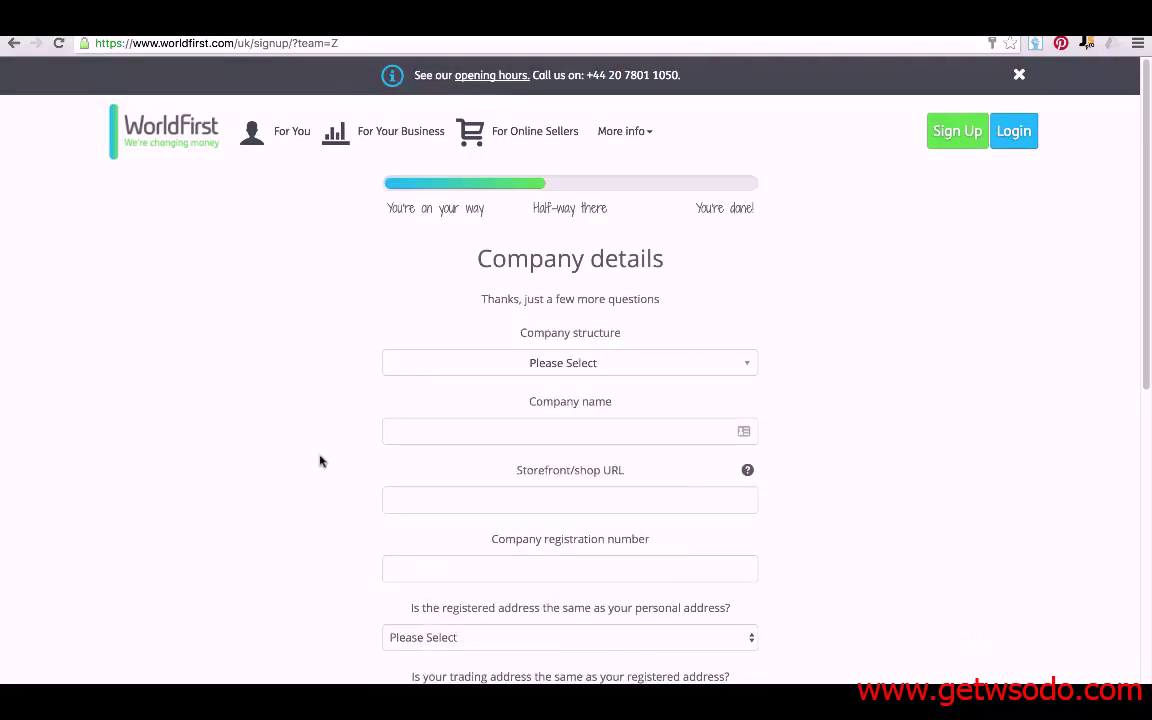
Set company structure to Sole Trader, keep the prefilled company name, and enter storefront URL Amazon.com
left_click(555, 366)
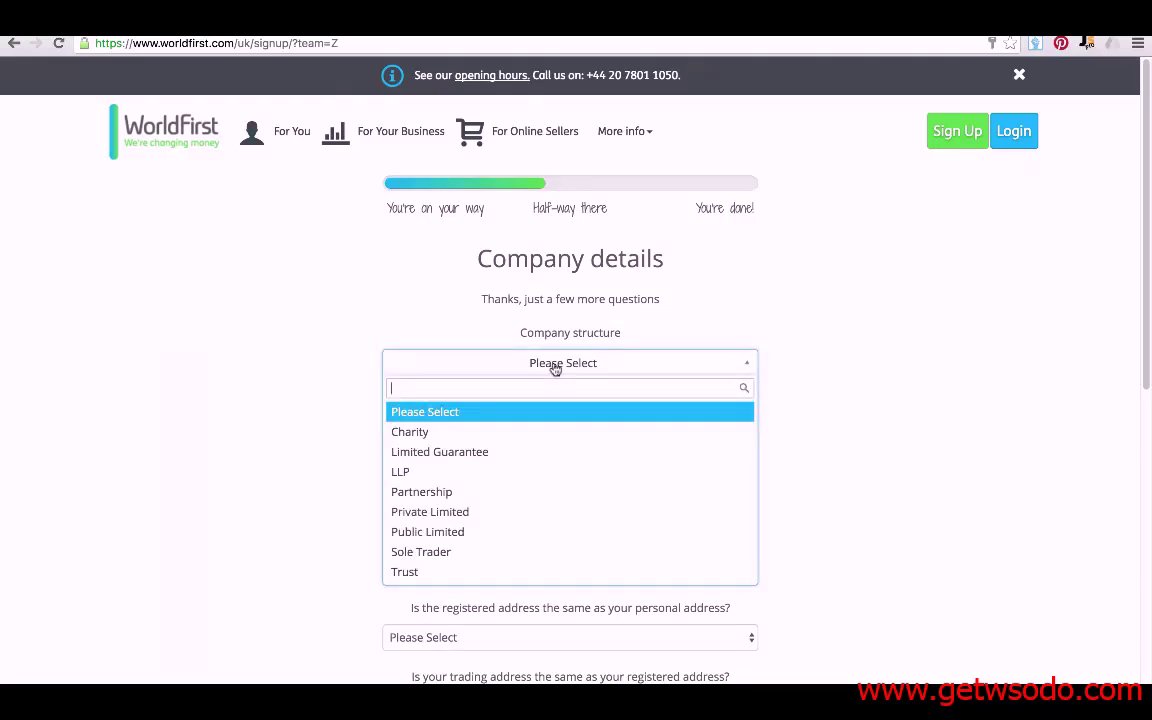
left_click(445, 556)
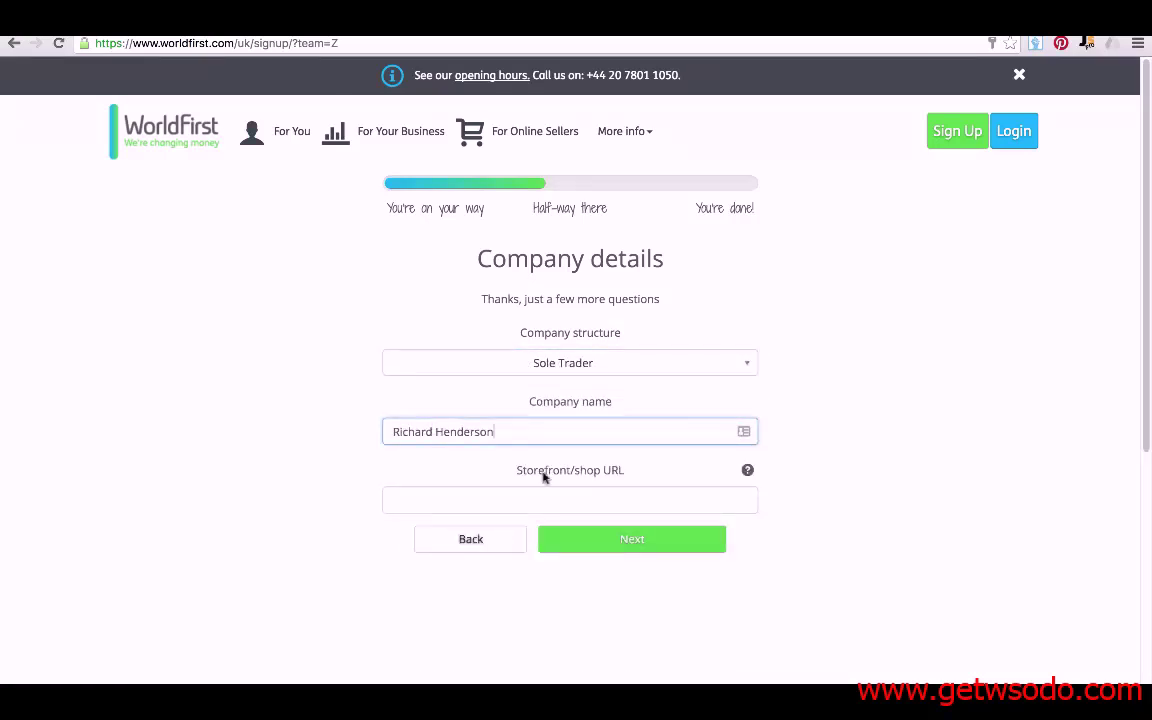
left_click(513, 476)
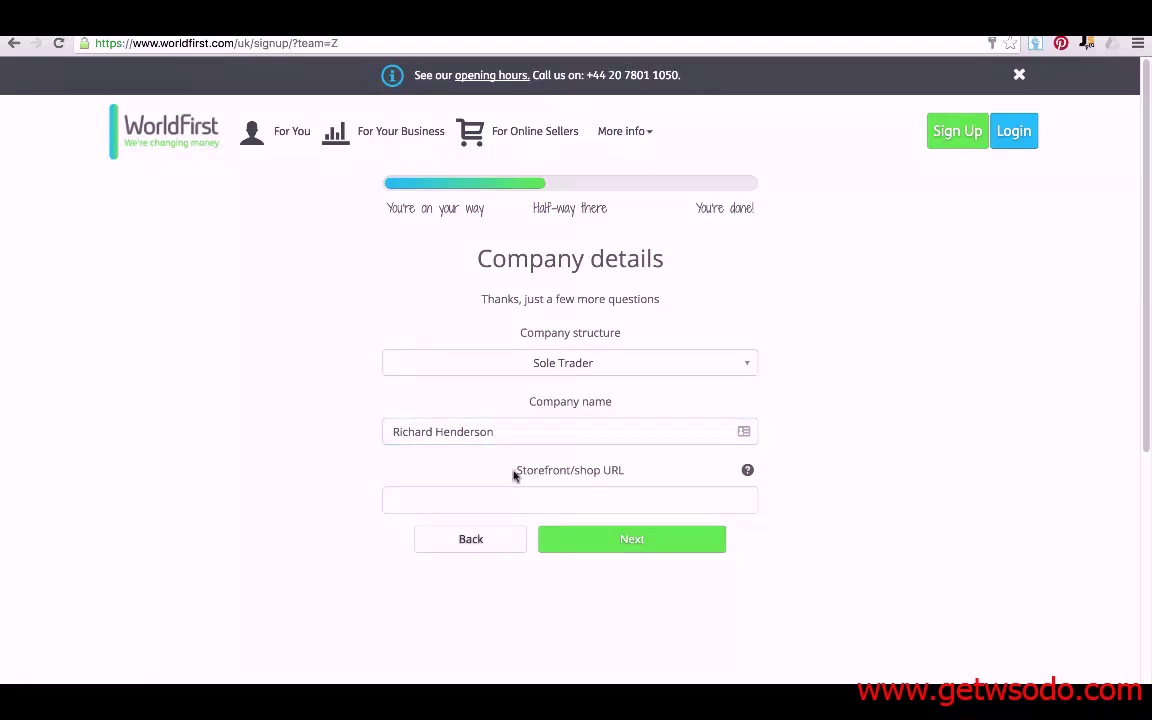
left_click(439, 498)
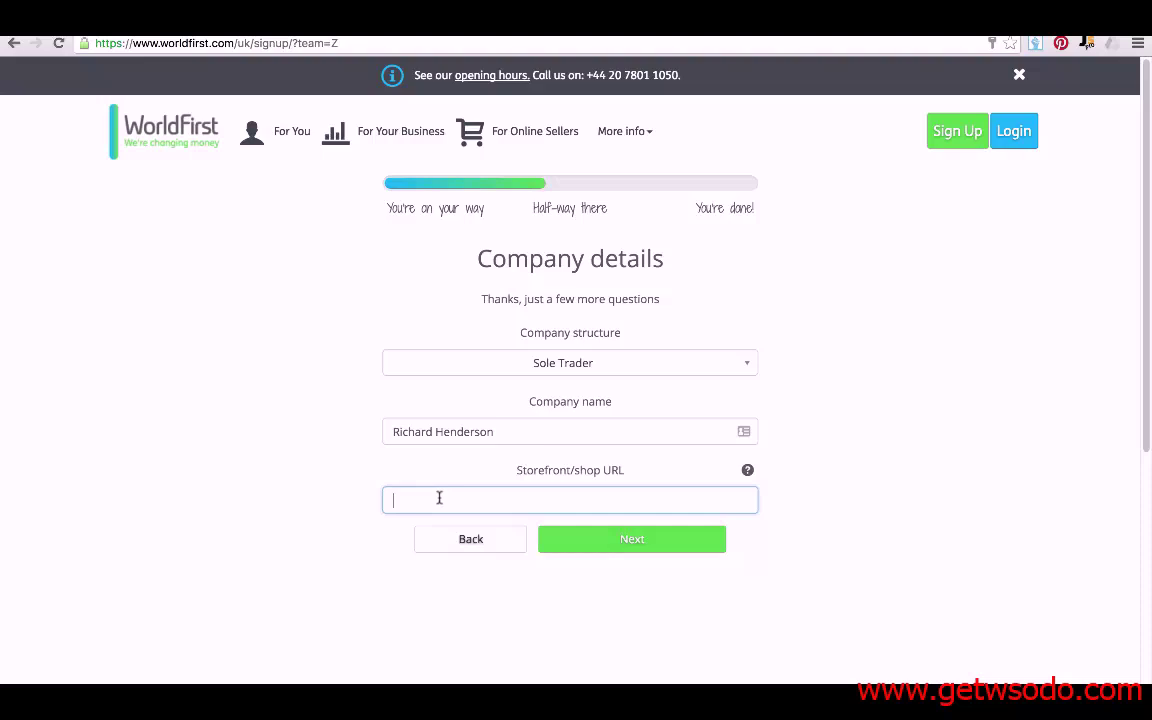
type("Amazon.com")
left_click(609, 538)
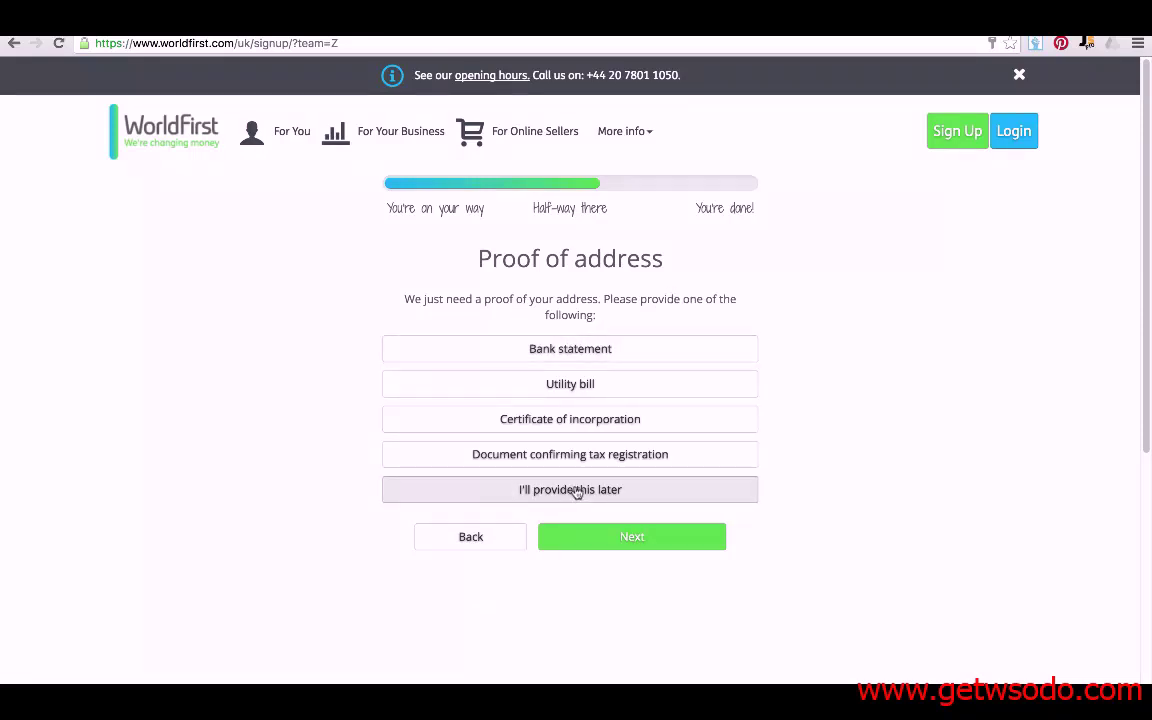
Select Utility bill as the proof of address and move to the next step
left_click(572, 397)
scroll(366, 496, "down", 2)
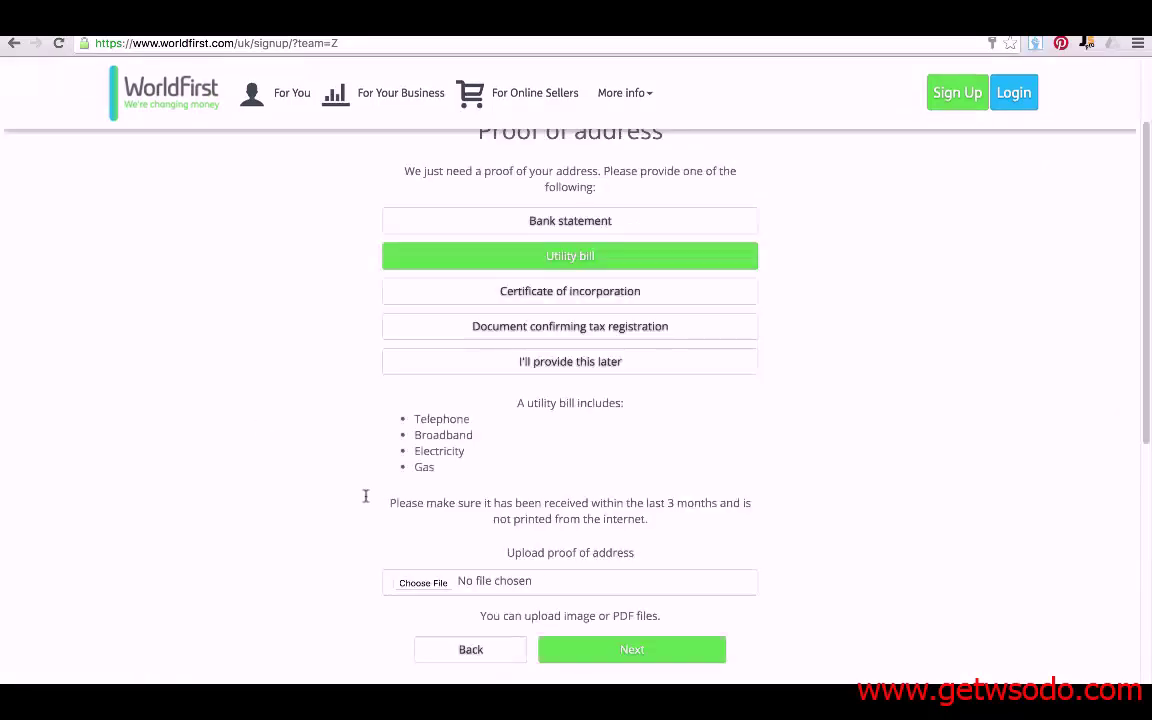
left_click(554, 362)
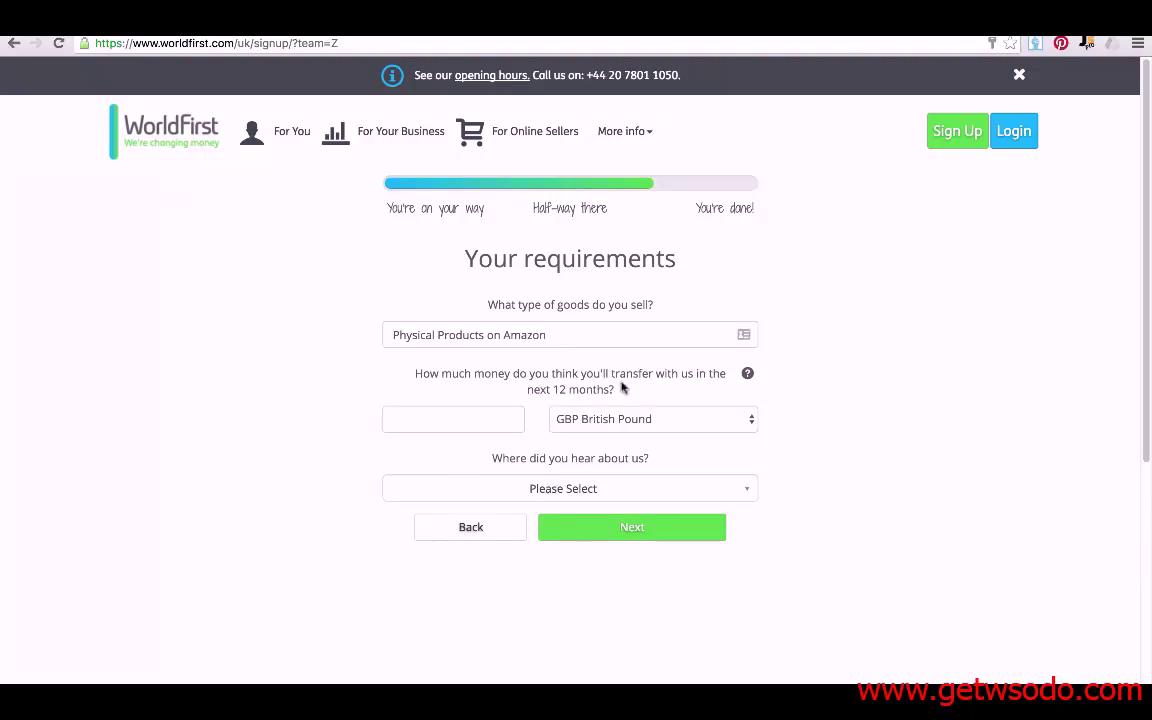
Enter 50000 as the expected 12-month transfer amount and choose Other as the referral source
left_click(431, 426)
type("50000")
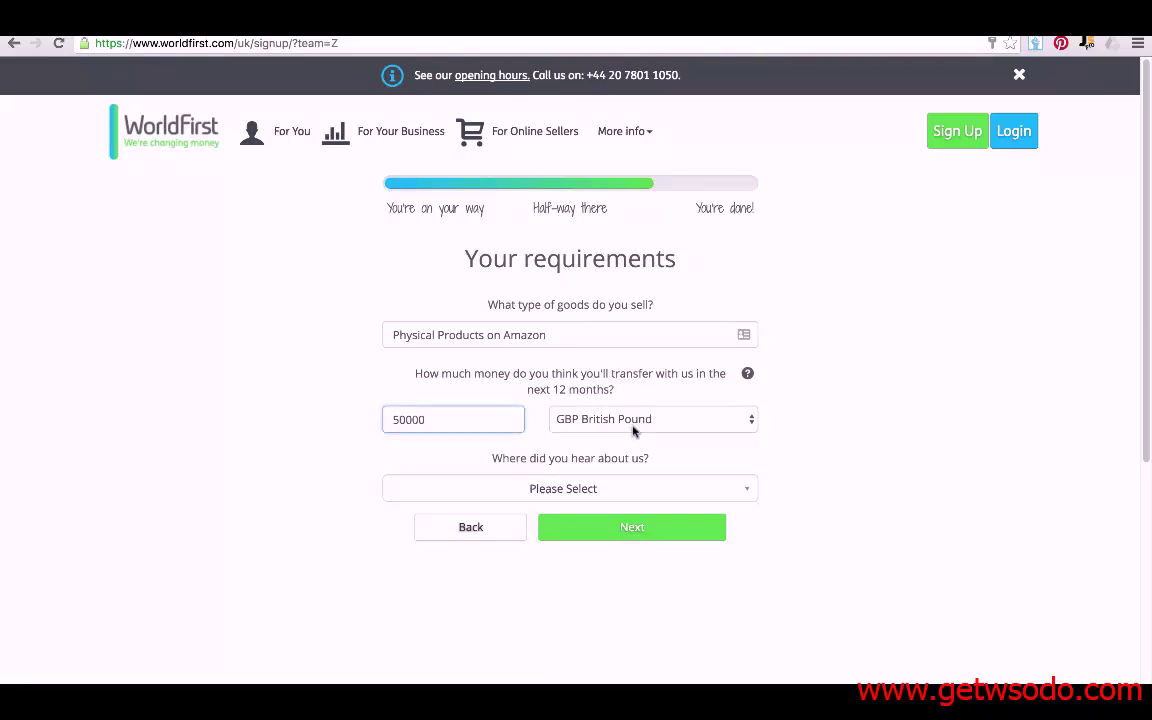
left_click(556, 499)
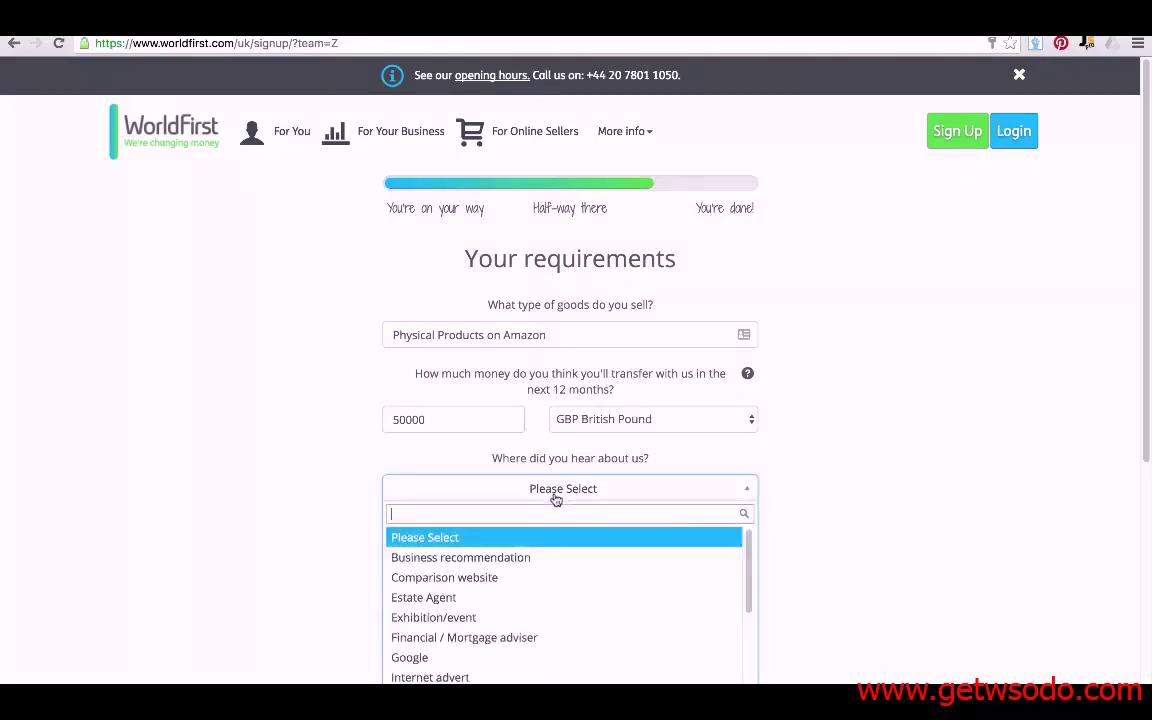
scroll(229, 494, "down", 2)
scroll(229, 494, "down", 1)
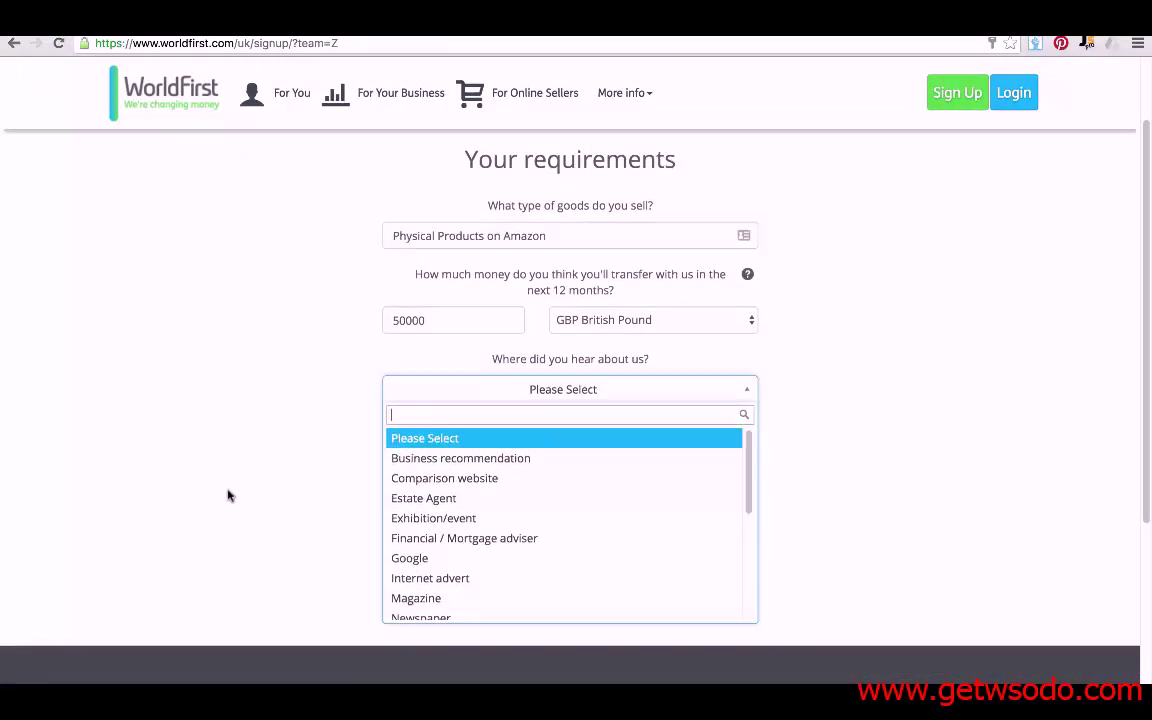
left_click(117, 402)
left_click(491, 394)
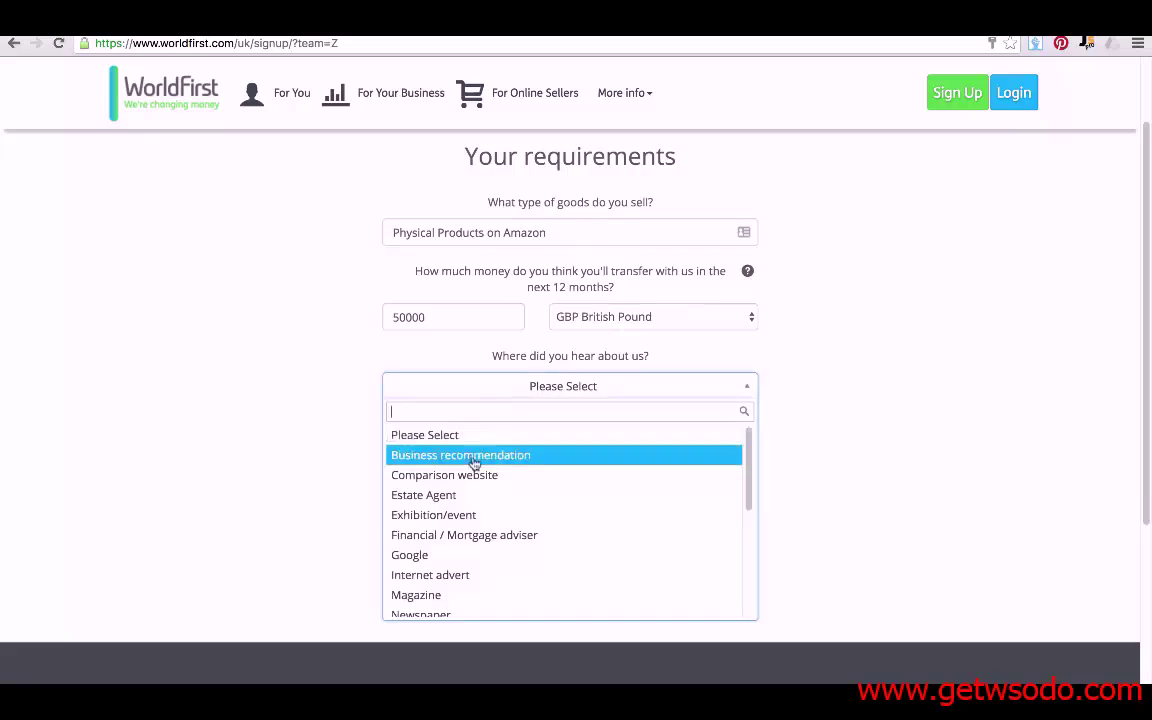
scroll(465, 515, "down", 2)
scroll(463, 521, "down", 2)
left_click(442, 584)
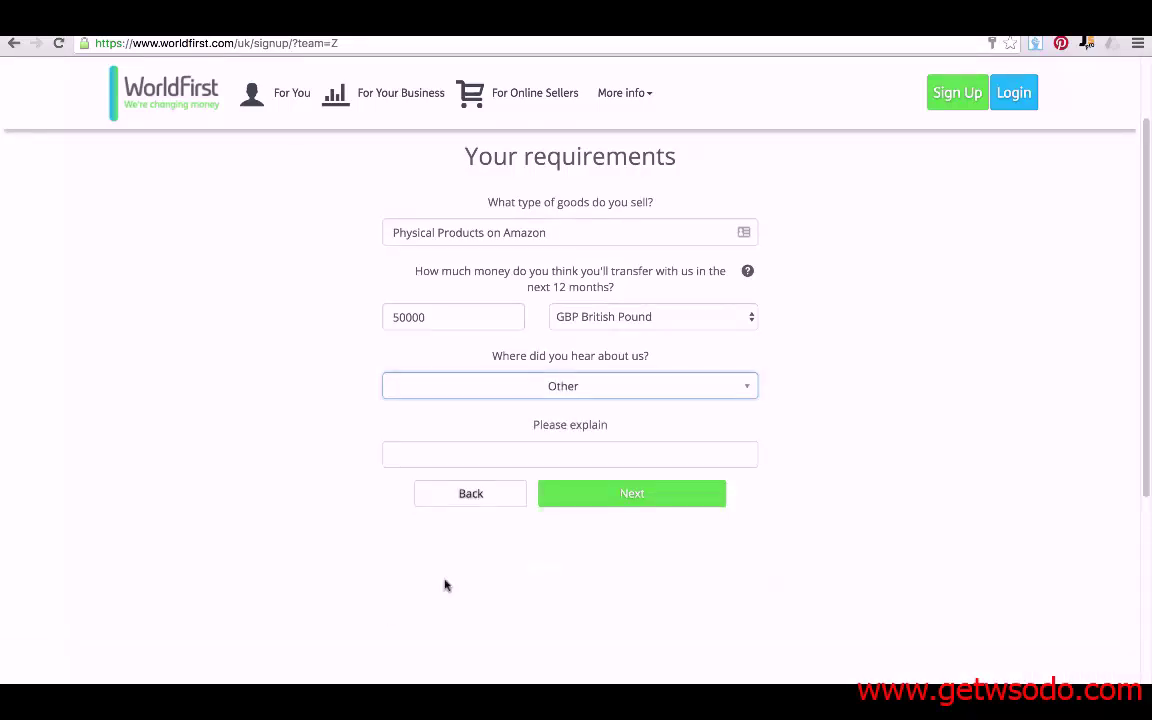
Explain the referral as 'Amazing.com Amazing Selling Machine', correcting the 'cpm' typo
left_click(424, 453)
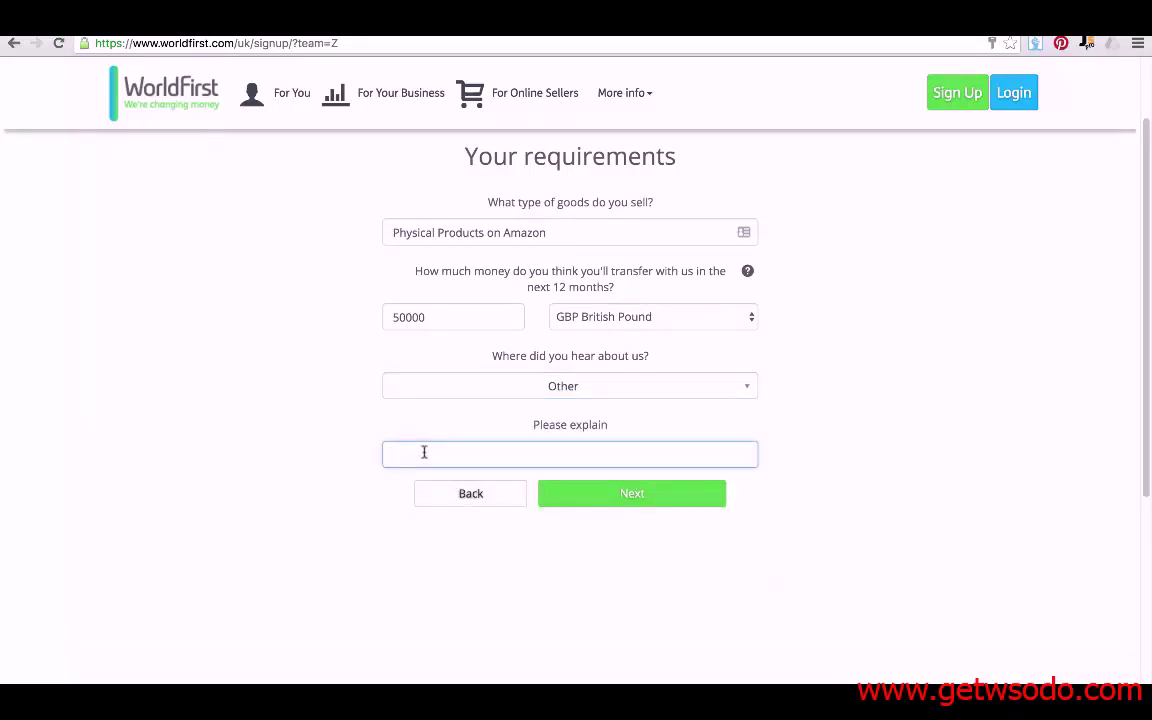
type("Amazing.cpm Amazing Sell")
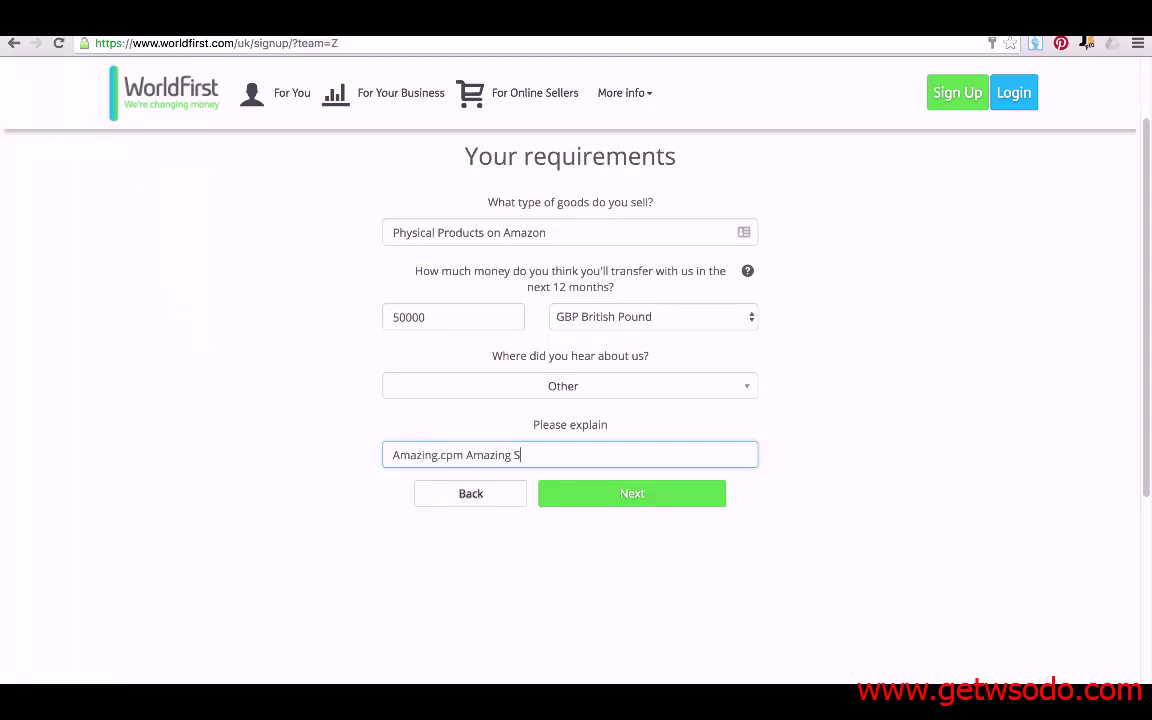
type("ing Machine")
left_click(444, 455)
key("BackSpace")
type("o")
left_click(631, 497)
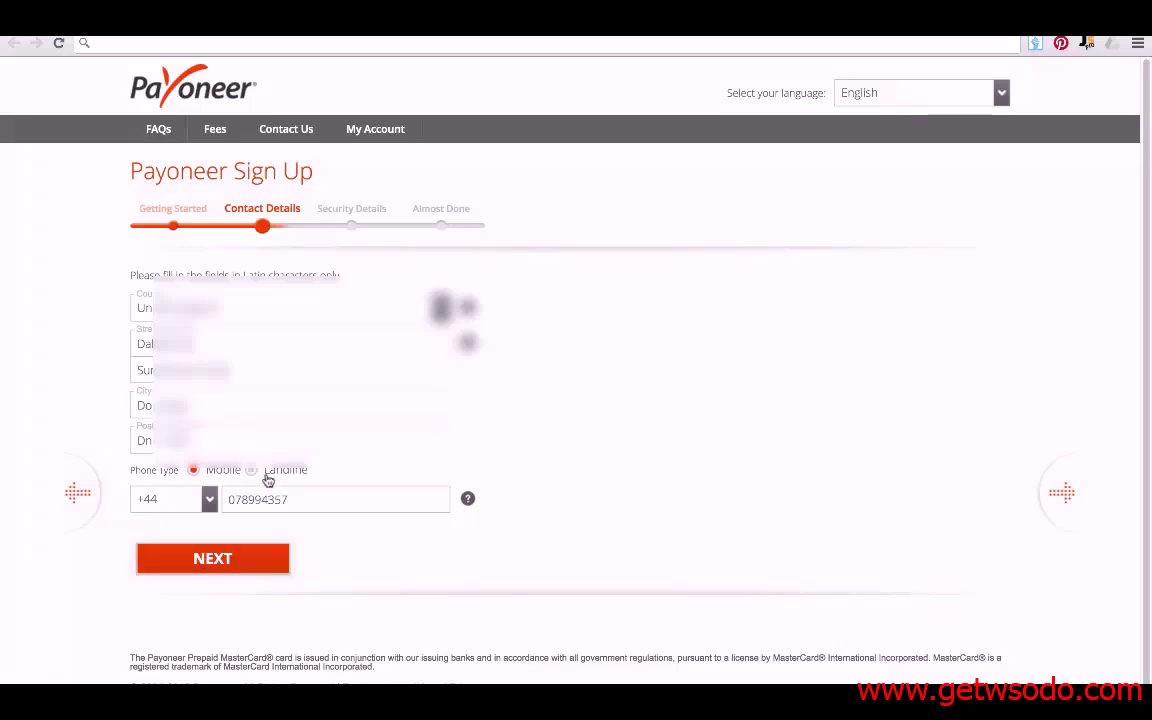
Set the account password and a security question with answer, then submit the security details
left_click(229, 563)
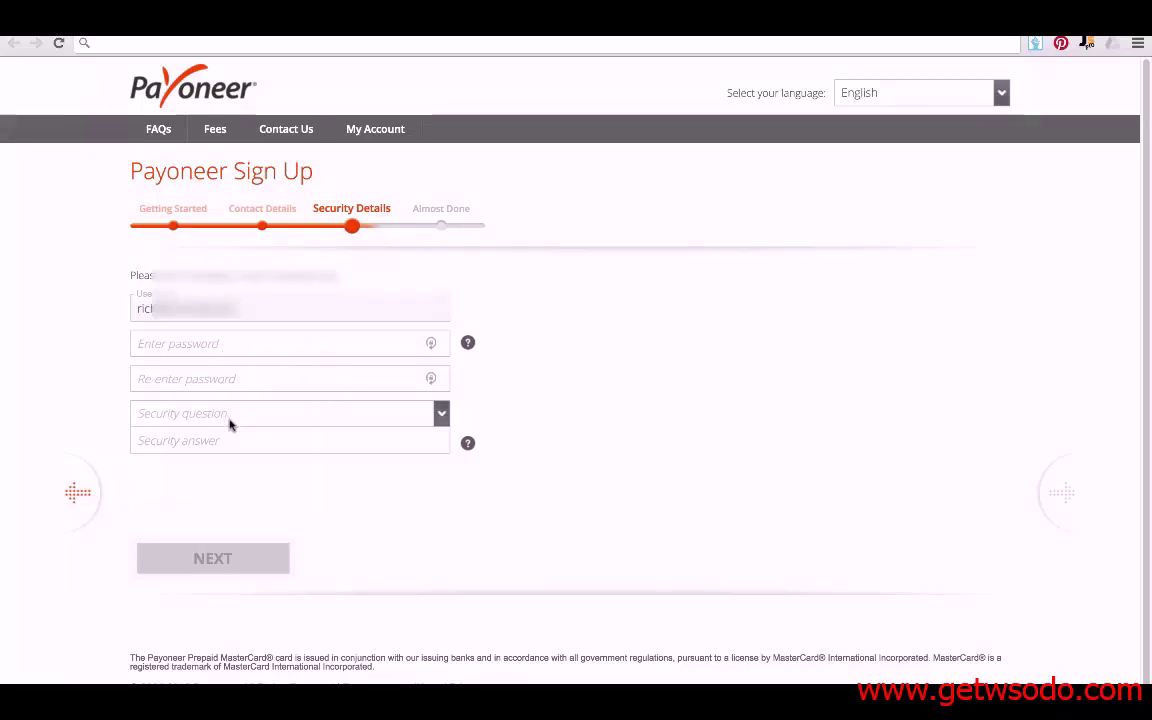
left_click(229, 421)
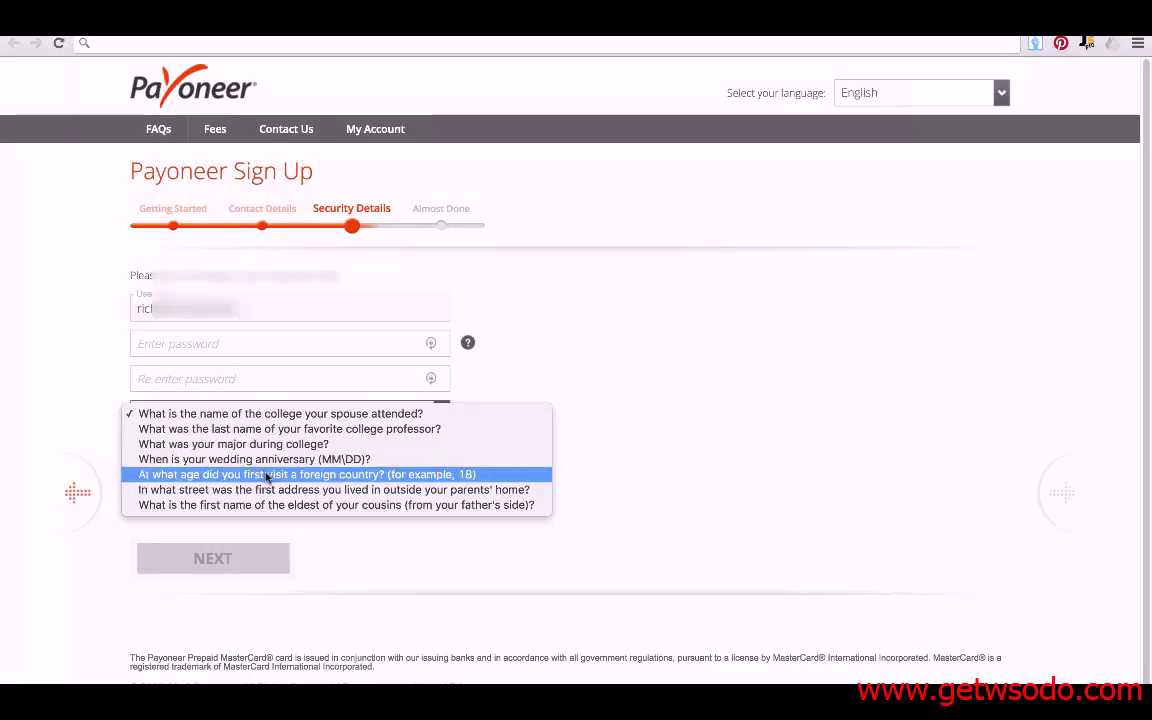
left_click(158, 340)
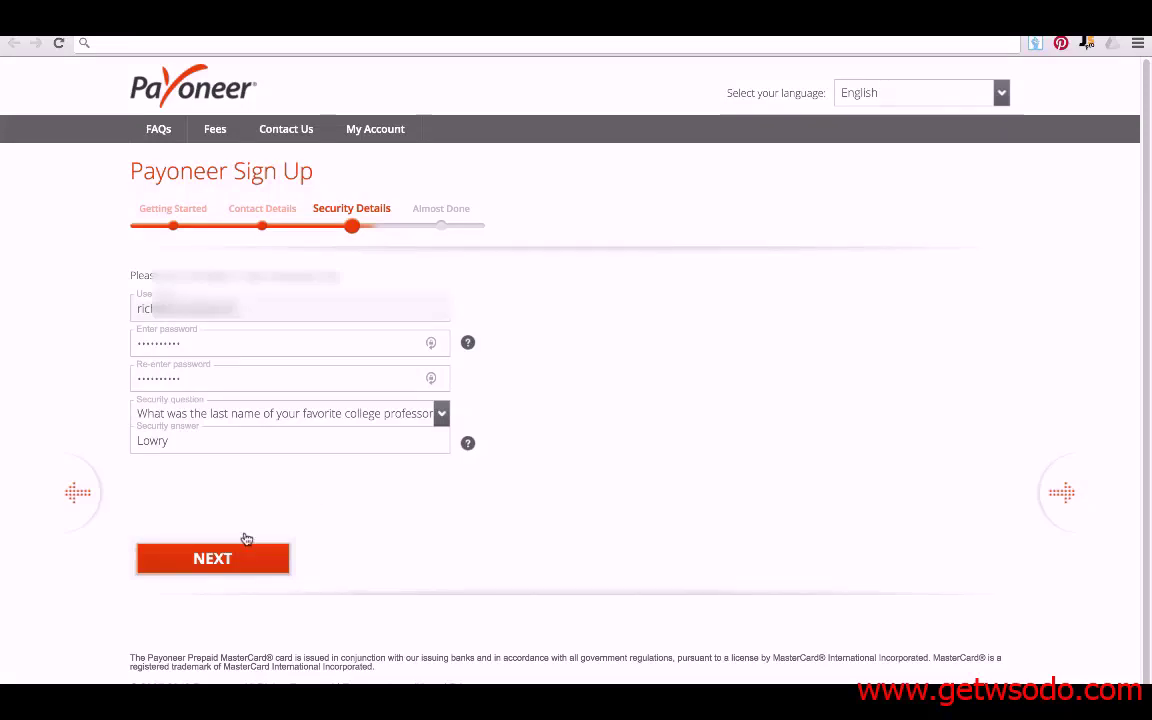
left_click(225, 566)
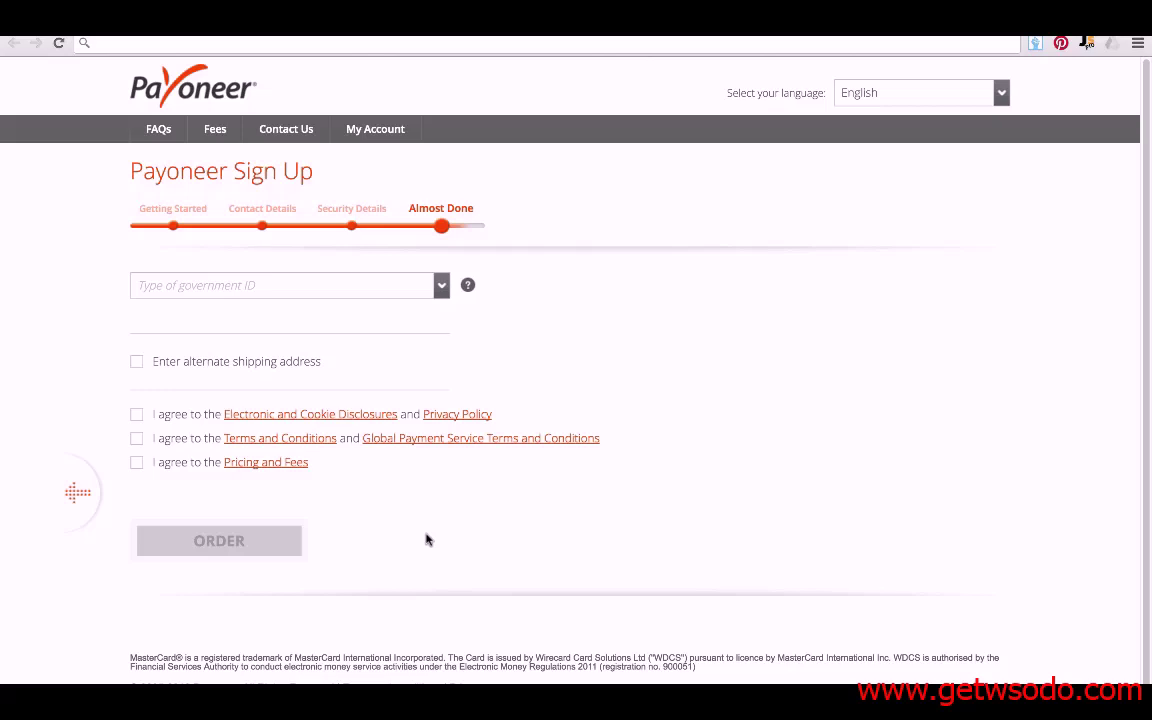
Choose Passport as the government ID and accept the disclosures, Terms and Conditions, and Pricing and Fees
left_click(290, 285)
left_click(165, 301)
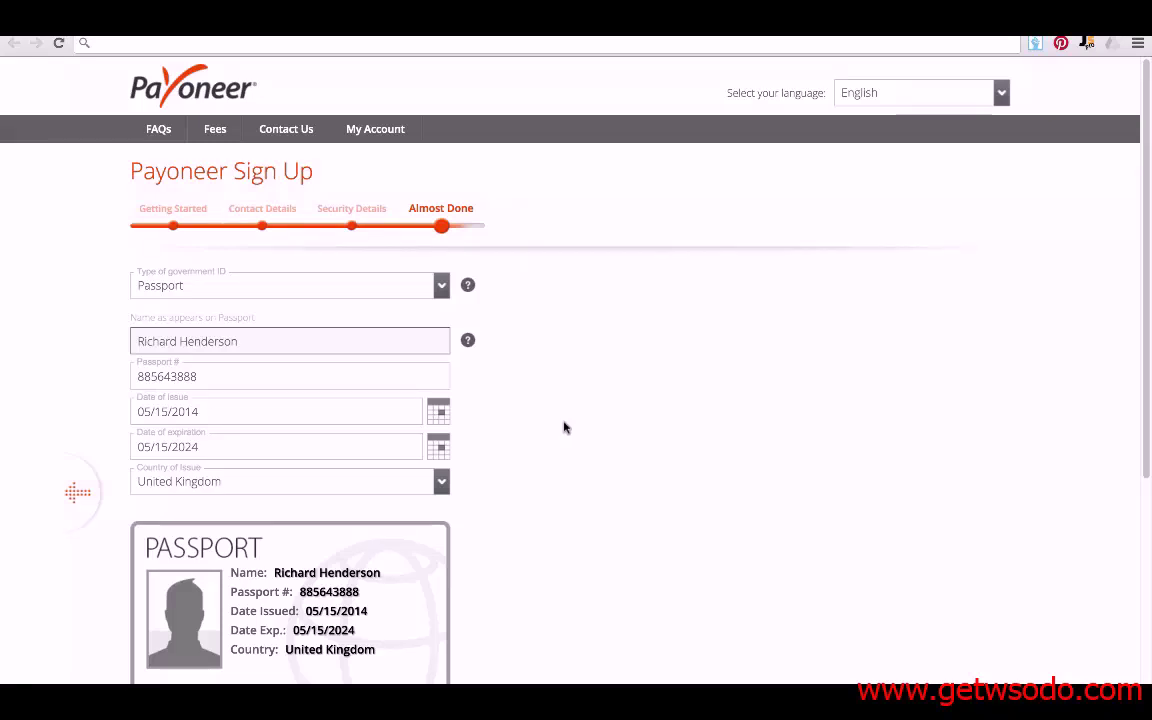
scroll(563, 427, "down", 3)
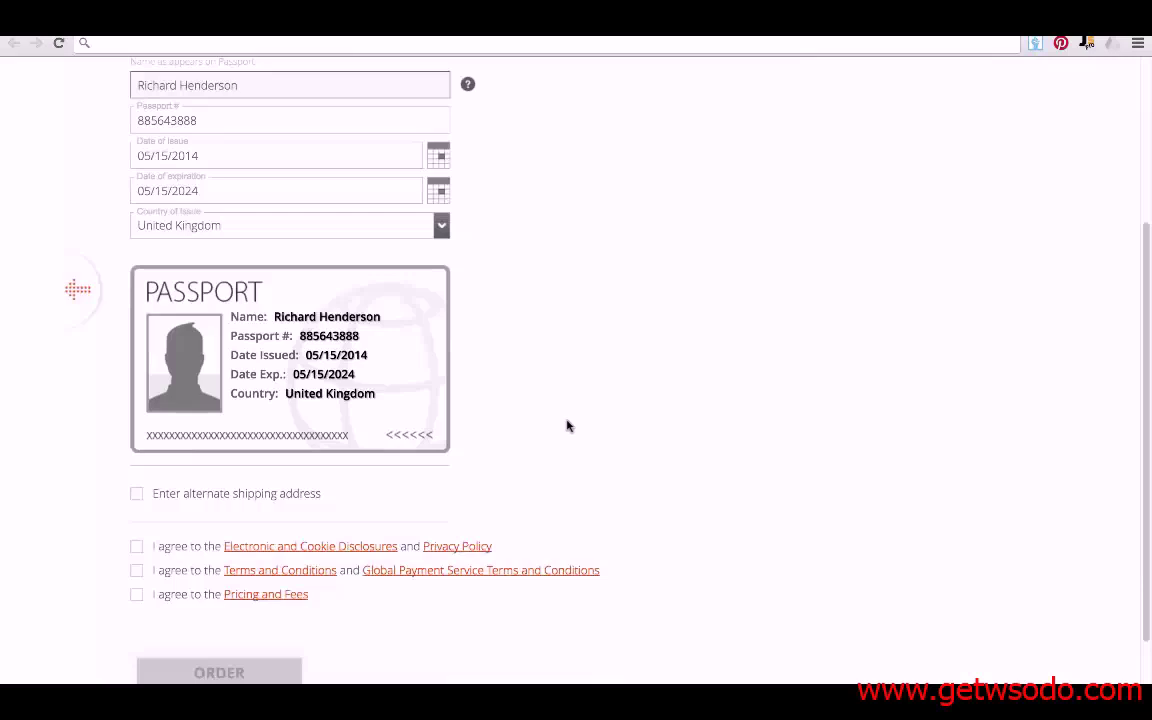
left_click(136, 496)
left_click(136, 546)
left_click(136, 570)
left_click(136, 594)
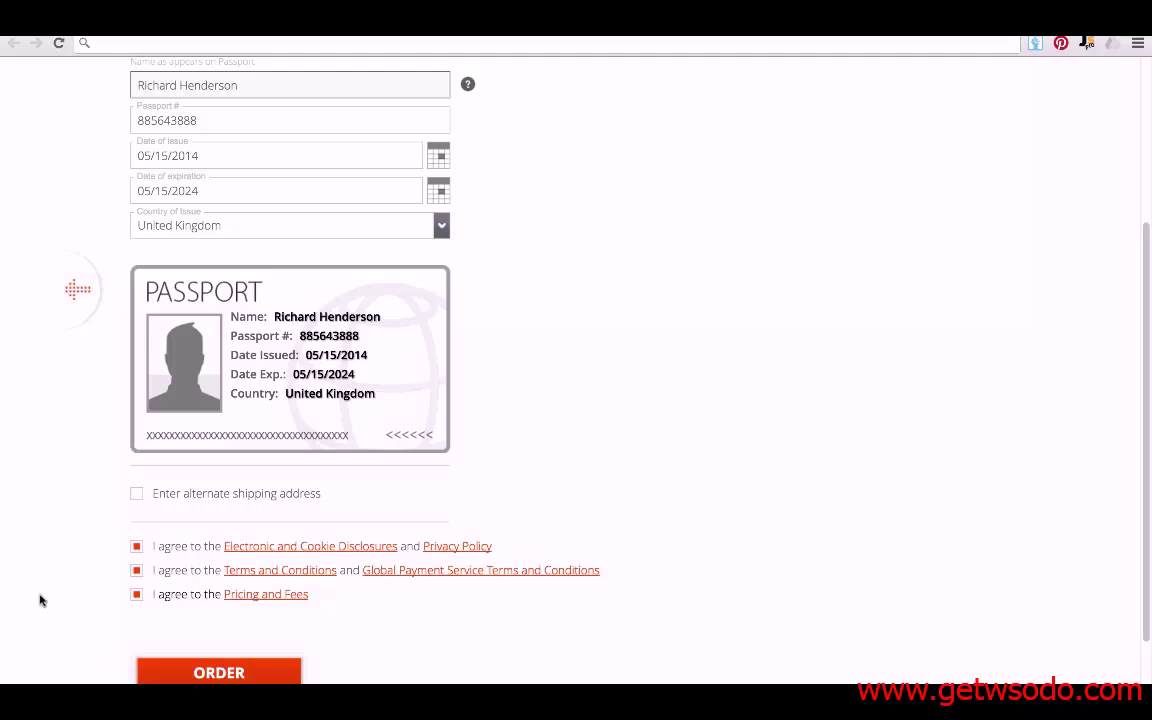